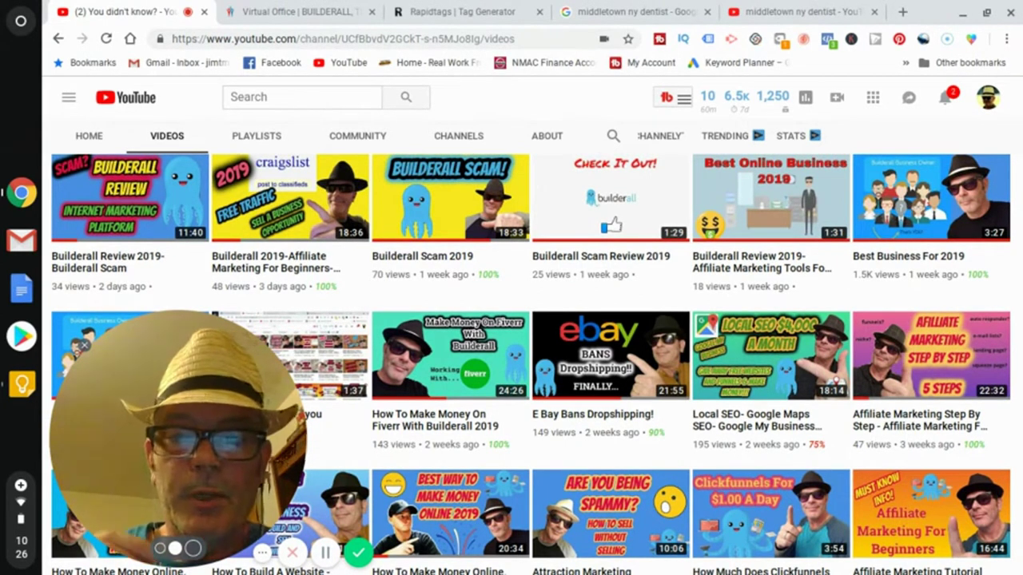
Review the Google results for middletown ny dentist, from the map listings down to the organic results.
key(ctrl+4)
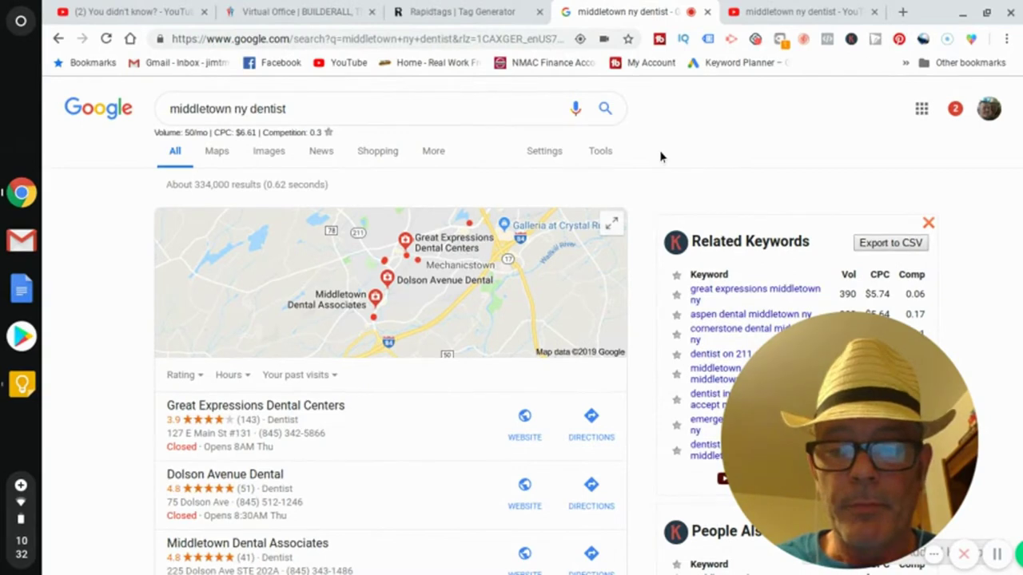
scroll(660, 156, down, 3)
scroll(661, 153, down, 5)
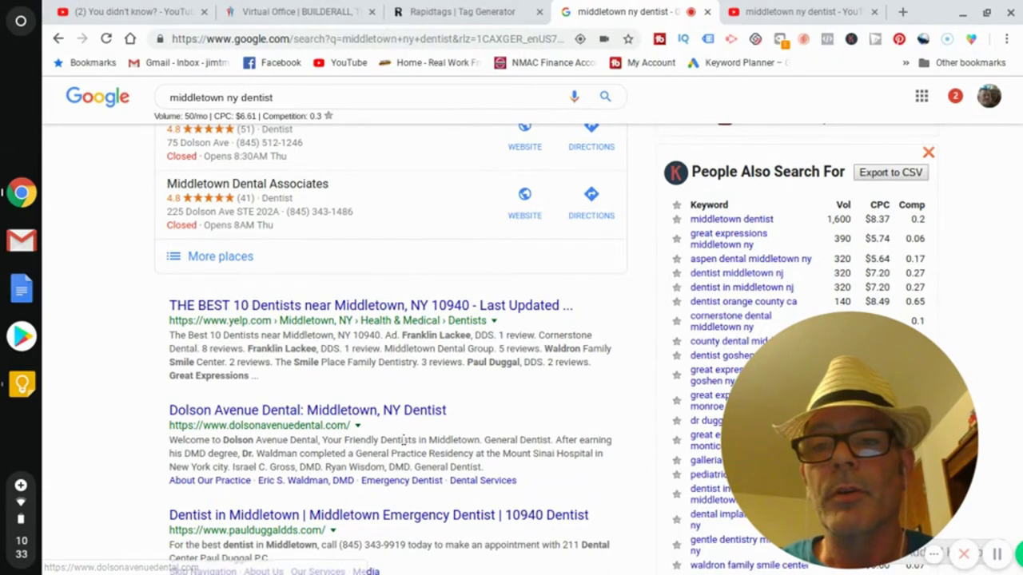
Open the Dolson Avenue Dental video from the YouTube results and examine its description, optimization checklist and tags.
click(779, 14)
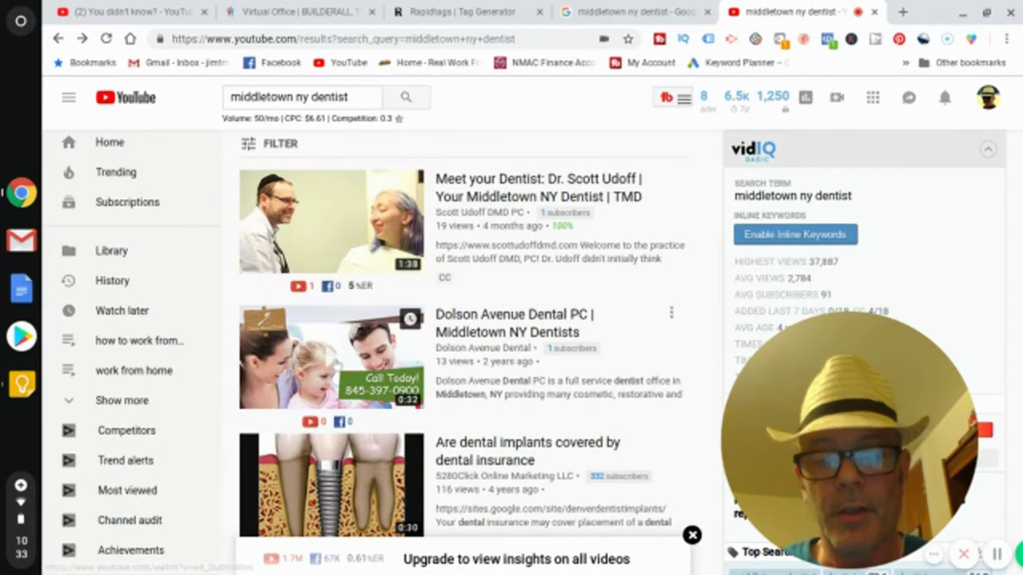
click(326, 367)
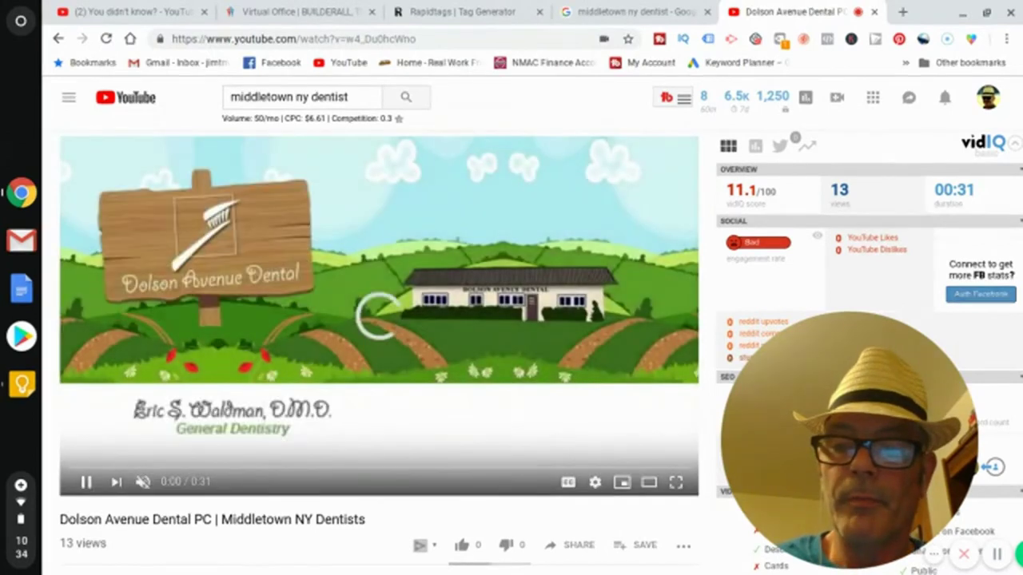
scroll(374, 294, down, 4)
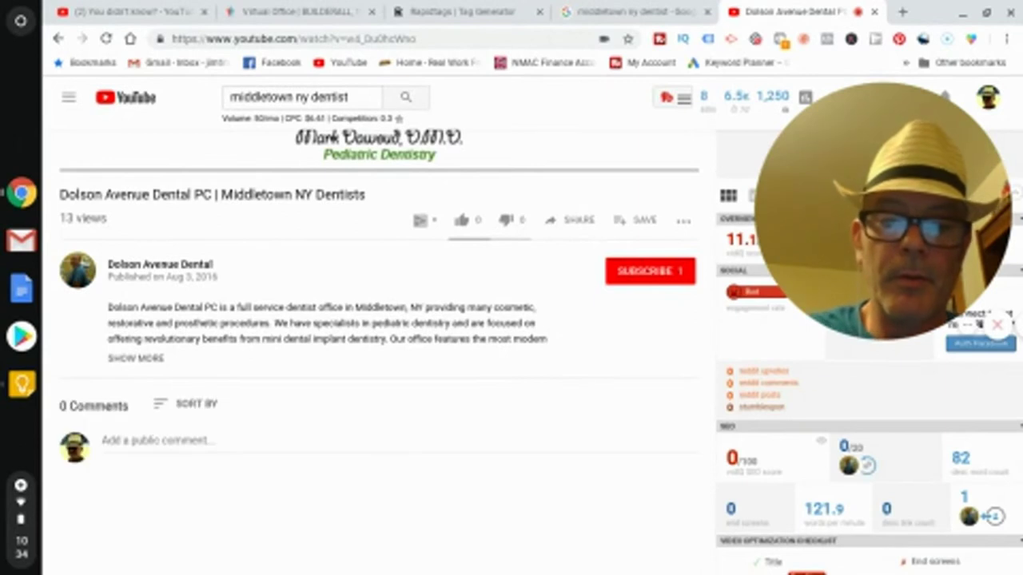
scroll(336, 281, up, 4)
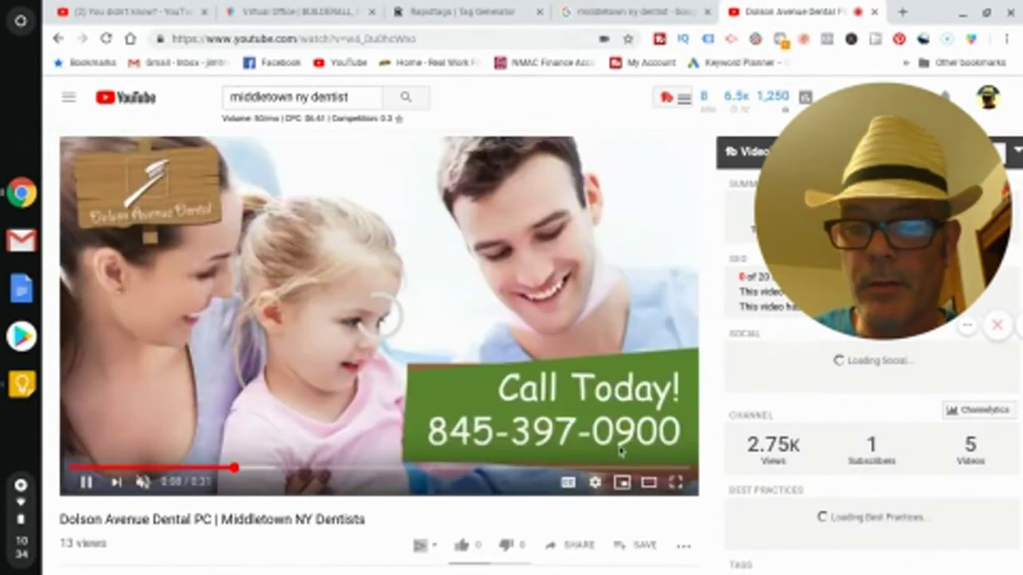
scroll(380, 320, down, 1)
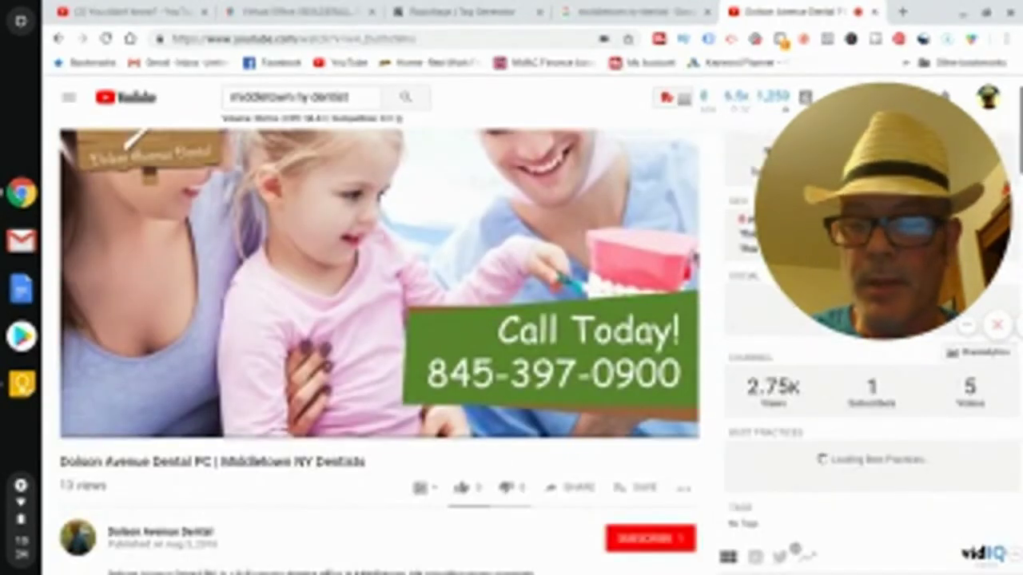
scroll(380, 319, down, 3)
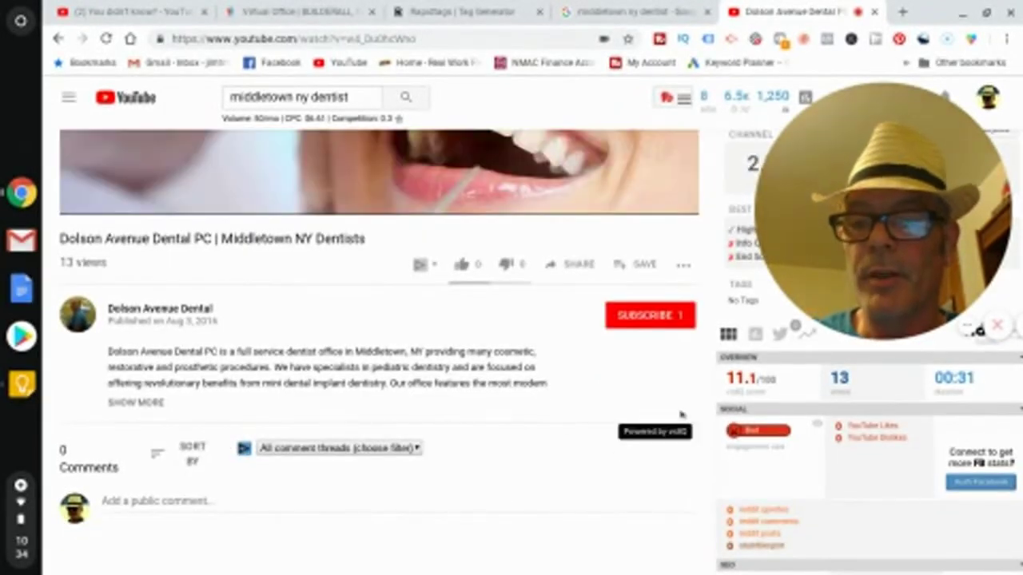
scroll(700, 436, down, 2)
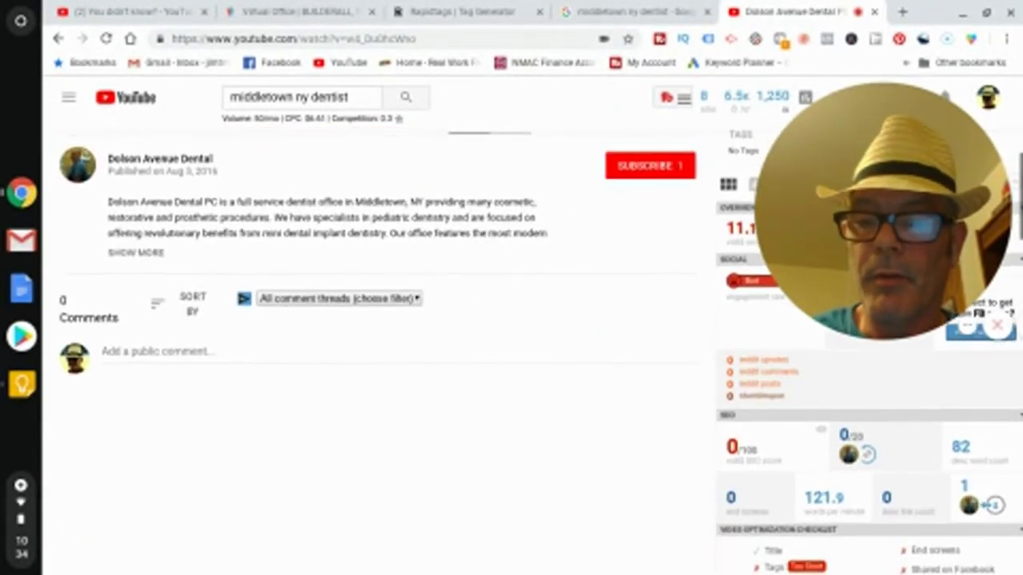
scroll(512, 351, down, 2)
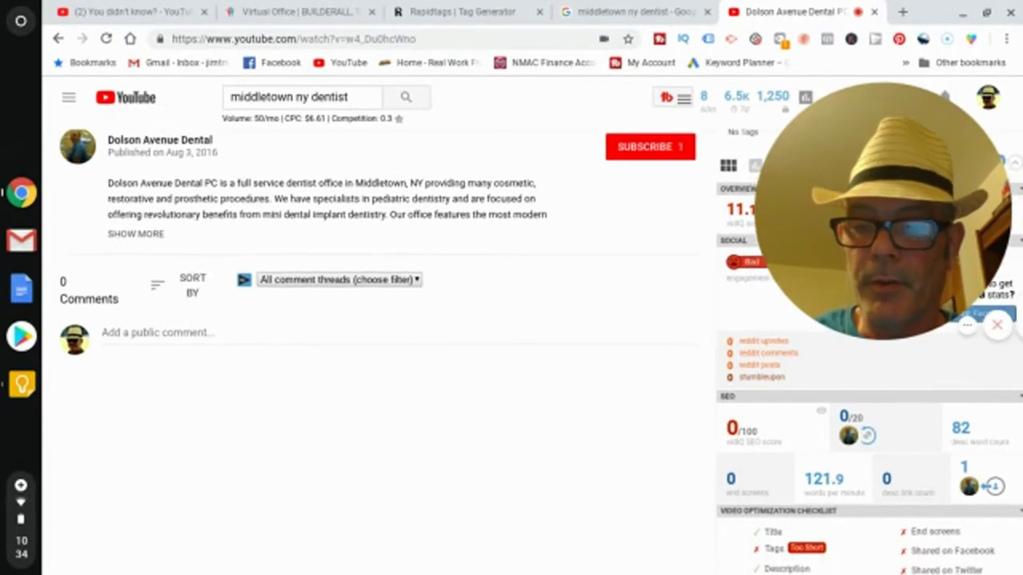
scroll(511, 352, down, 3)
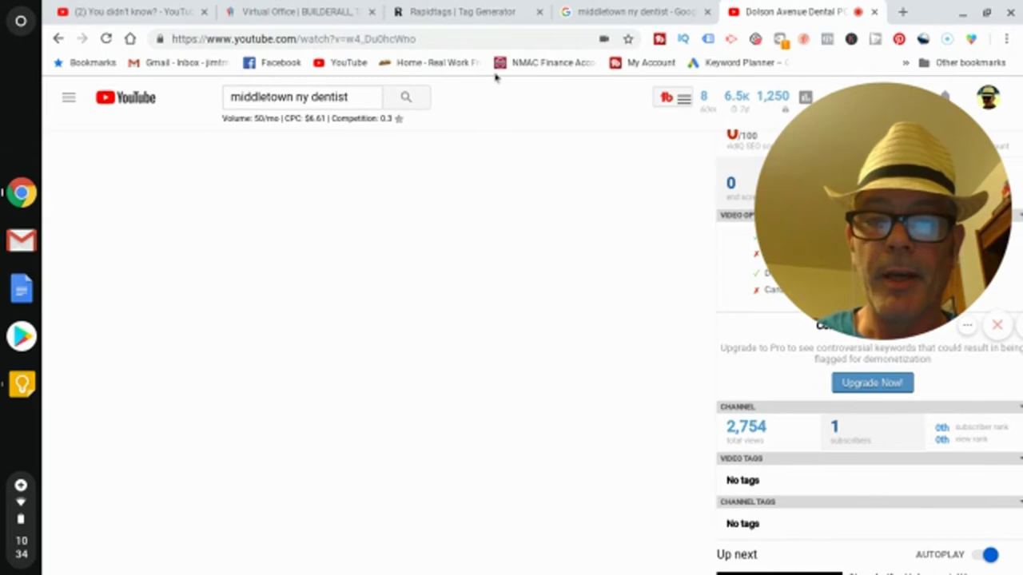
Check the tags generated for local seo marketing in Rapidtags and return to the Dolson Avenue Dental video.
click(442, 13)
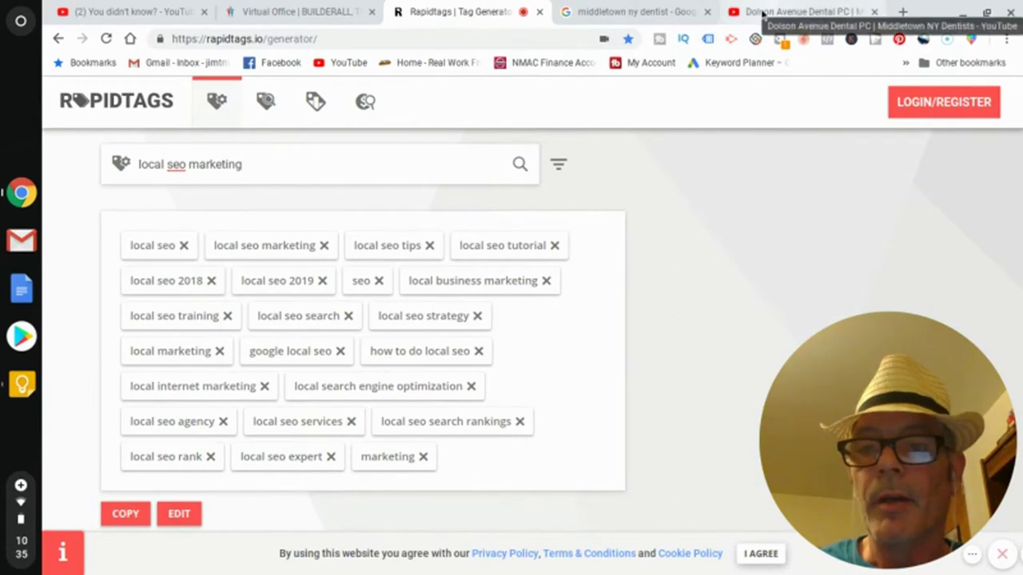
click(763, 13)
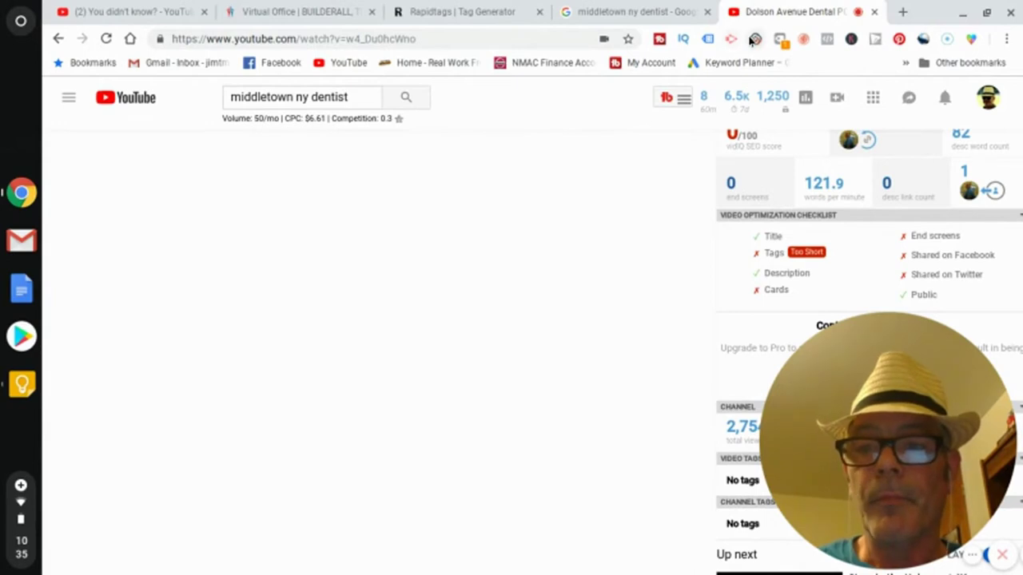
Close the browser tab holding the Google dentist search and go back to the Rapidtags tag generator.
click(607, 16)
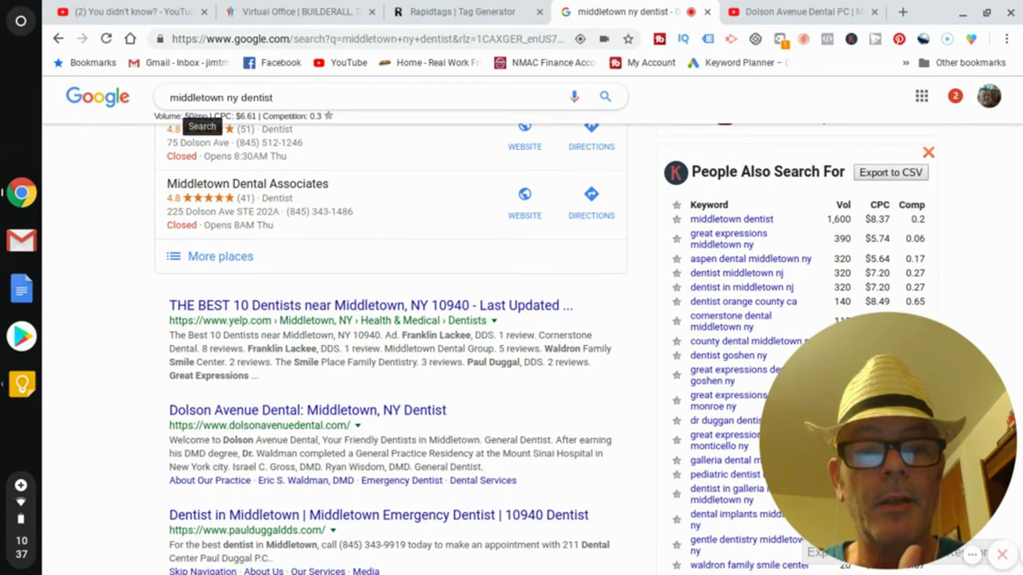
click(87, 63)
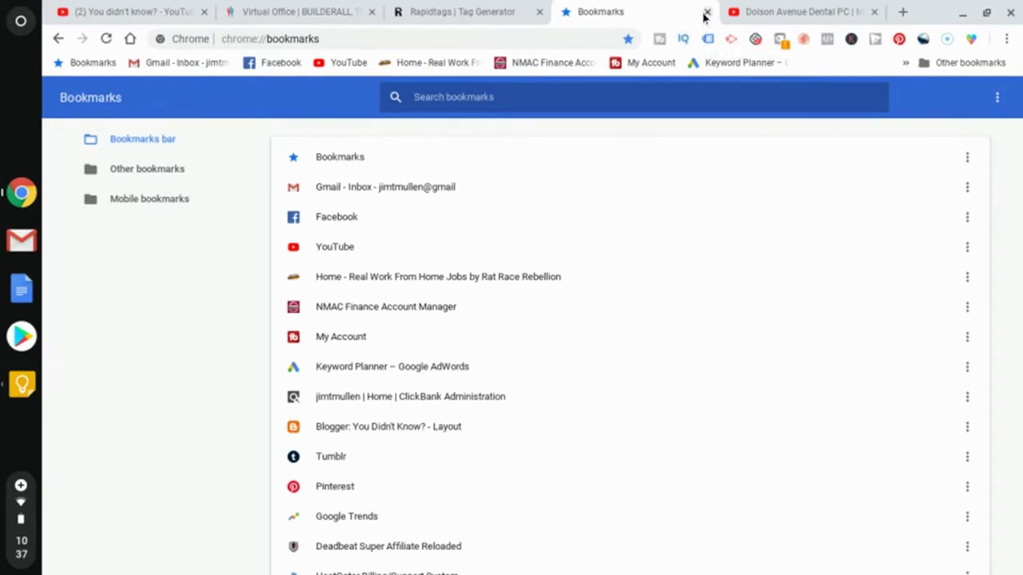
click(707, 12)
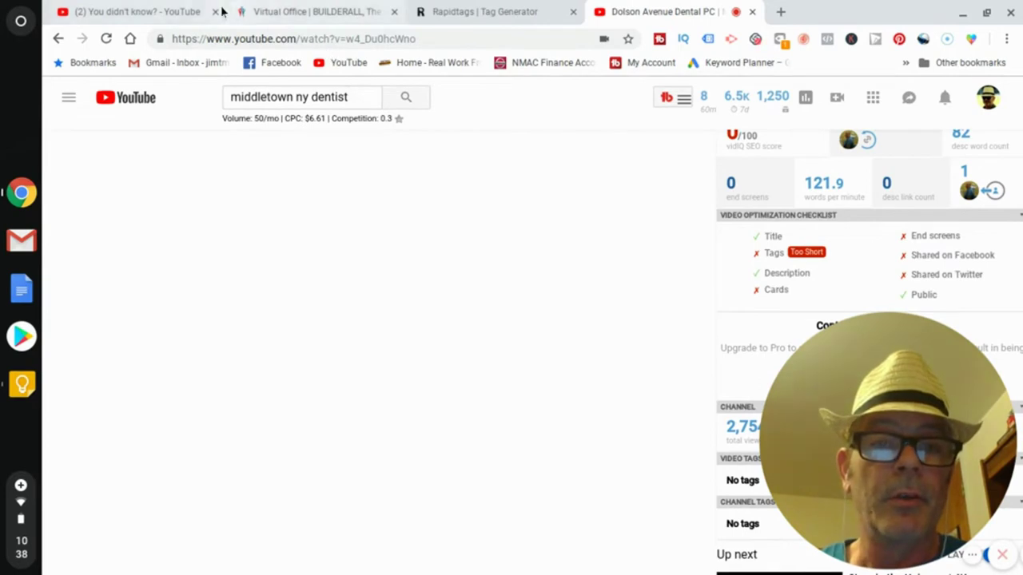
click(430, 16)
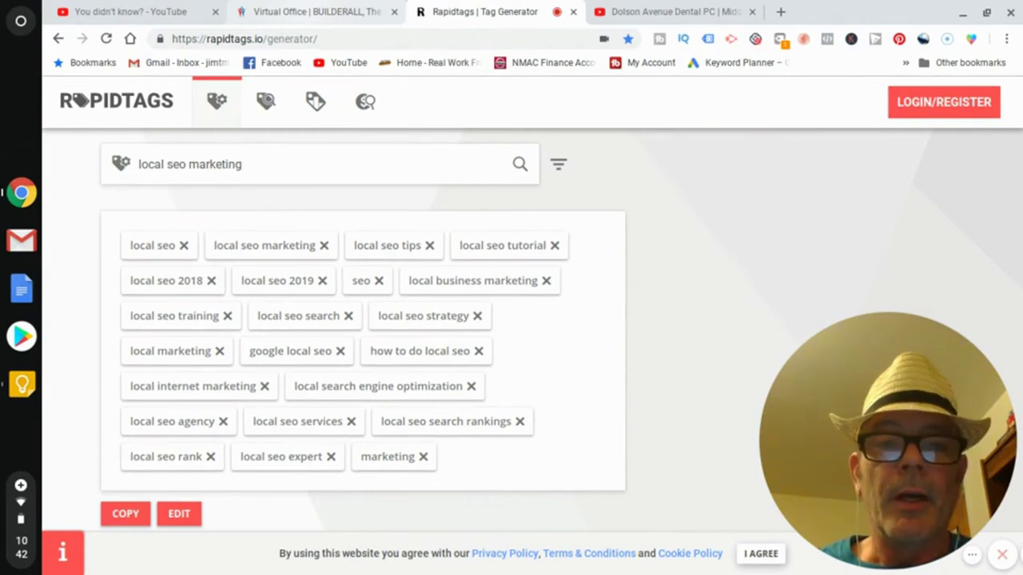
Switch to the Builderall office, expand the Builders tools and check the message notifications.
key(ctrl+shift+Tab)
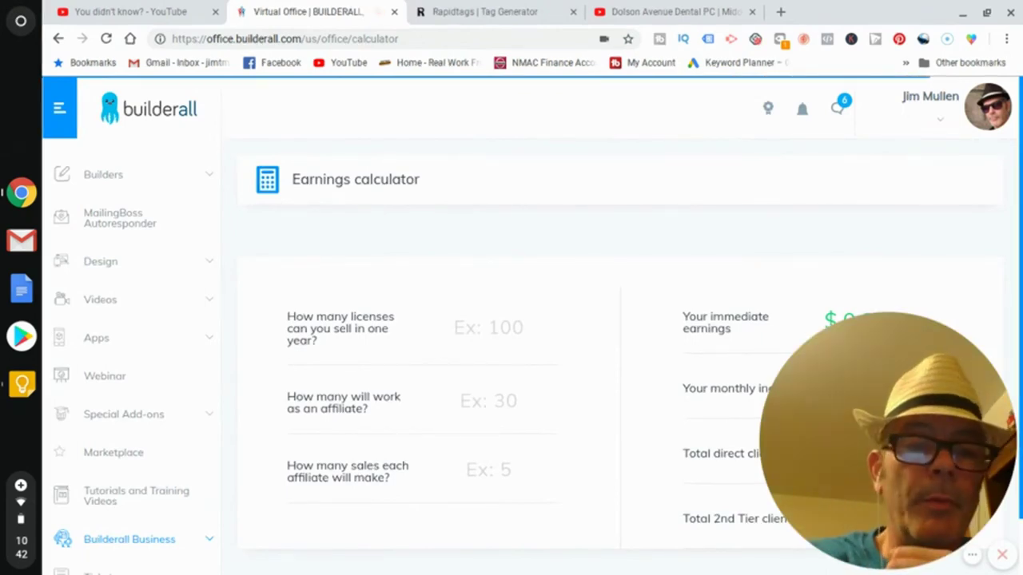
click(103, 174)
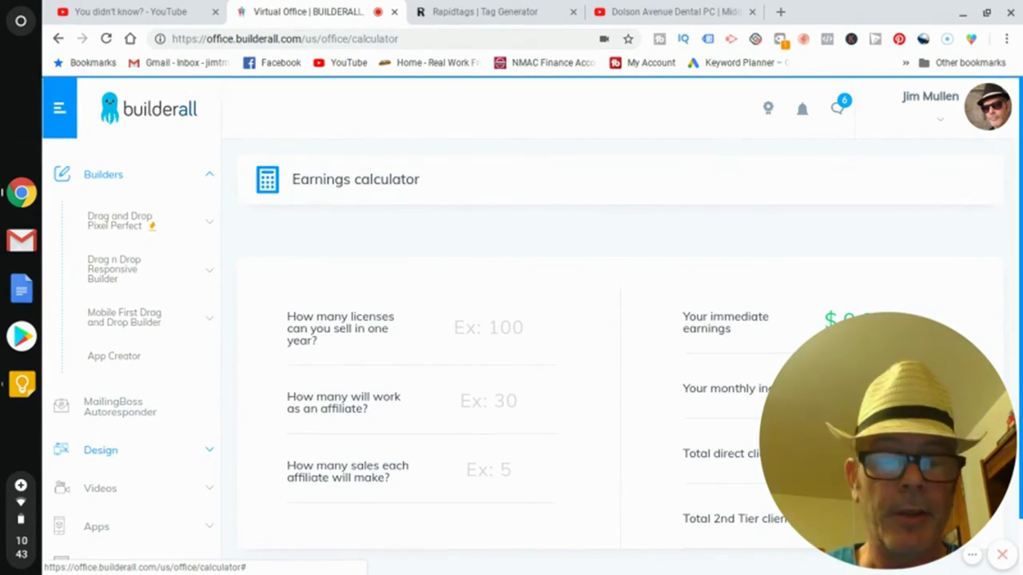
click(839, 110)
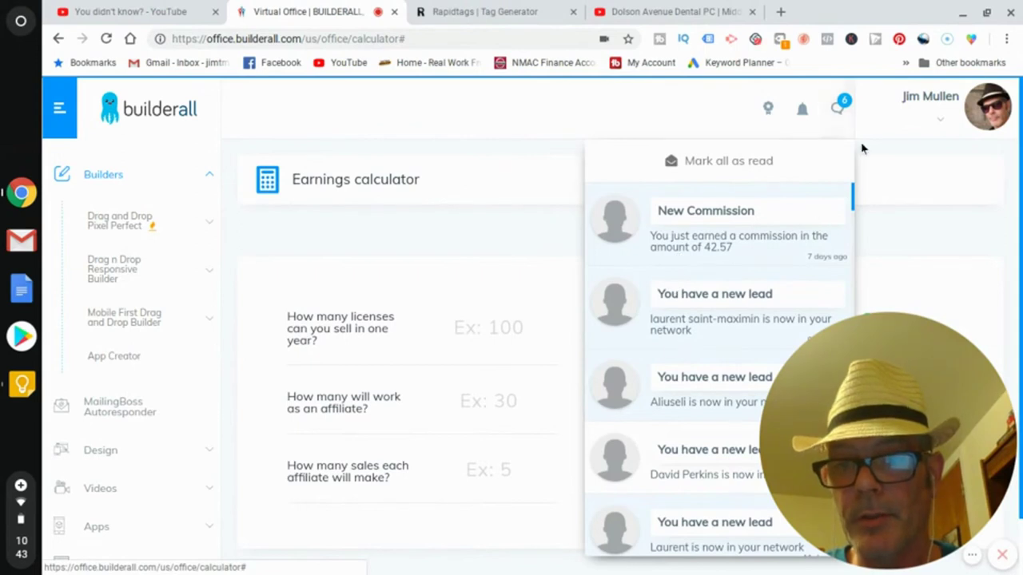
click(838, 111)
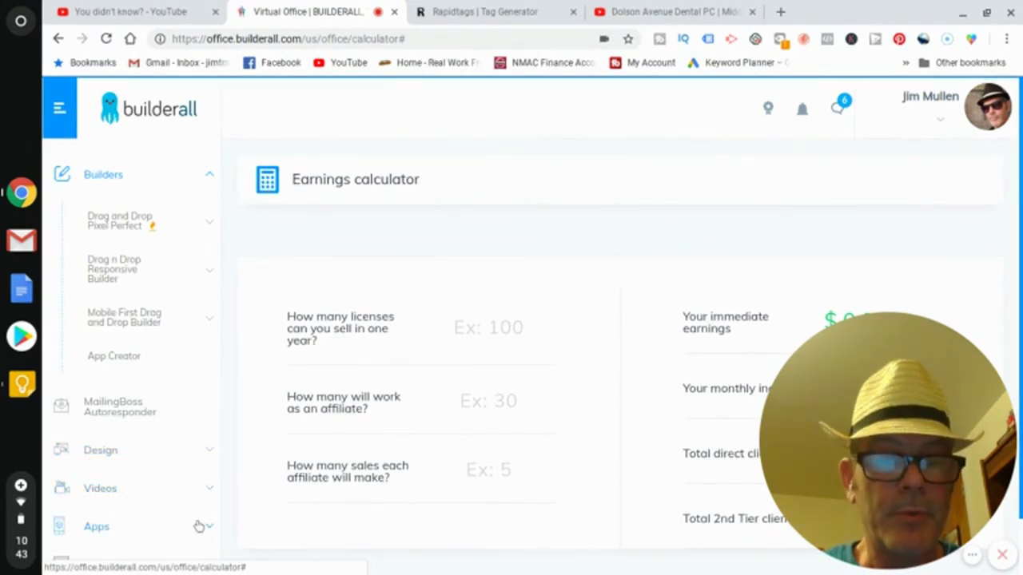
Expand the Builderall Apps category and look through its tools down to E-Learning.
scroll(191, 524, down, 2)
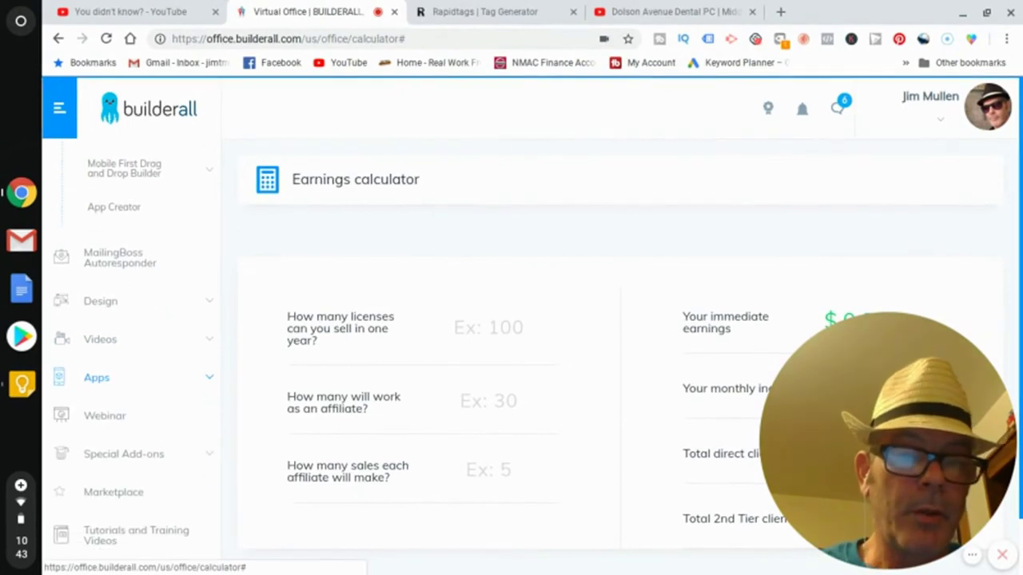
click(209, 382)
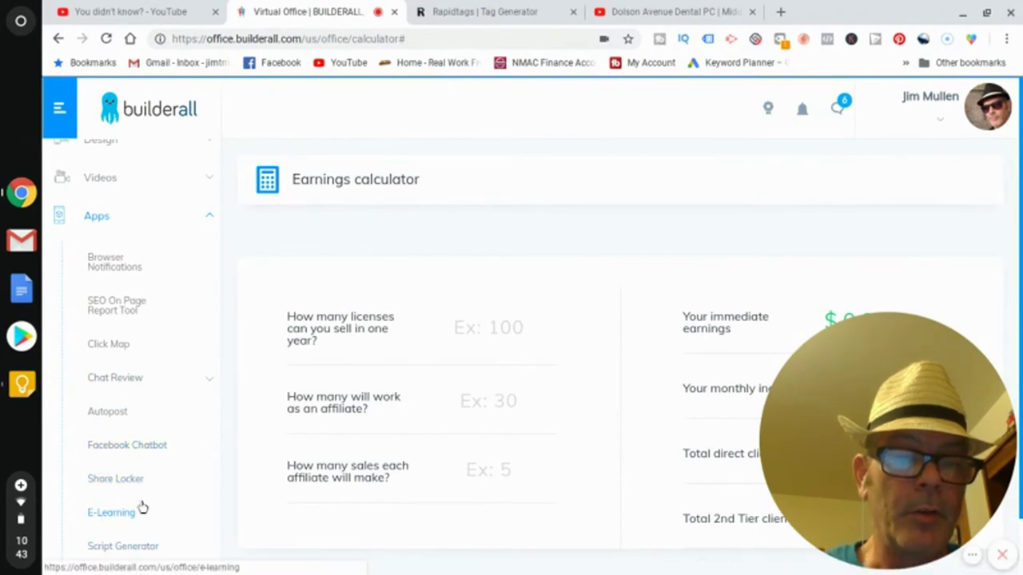
click(116, 515)
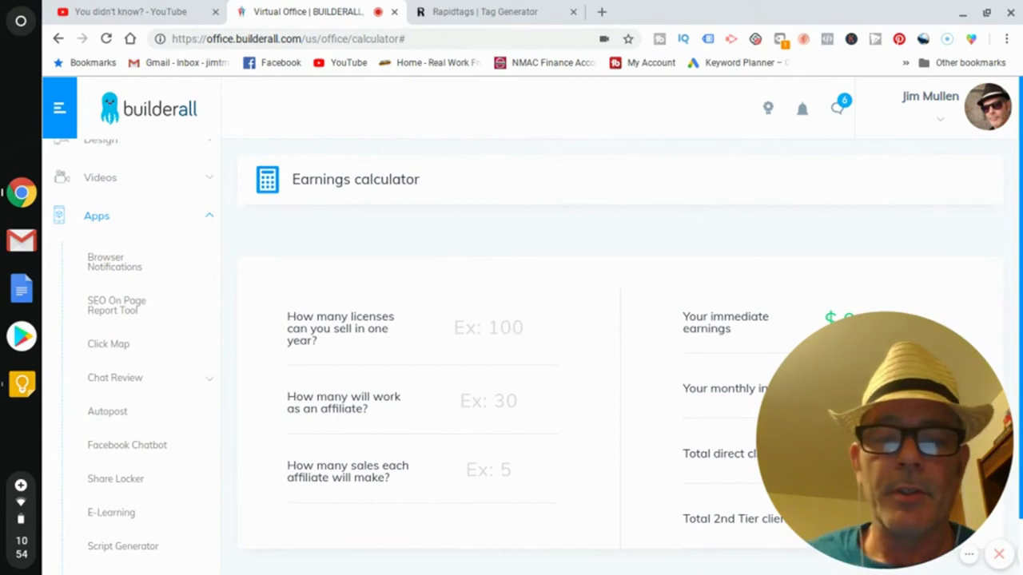
Fill in the earnings calculator with 52 licenses sold in one year, 24 working affiliates and 12 sales per affiliate.
click(489, 328)
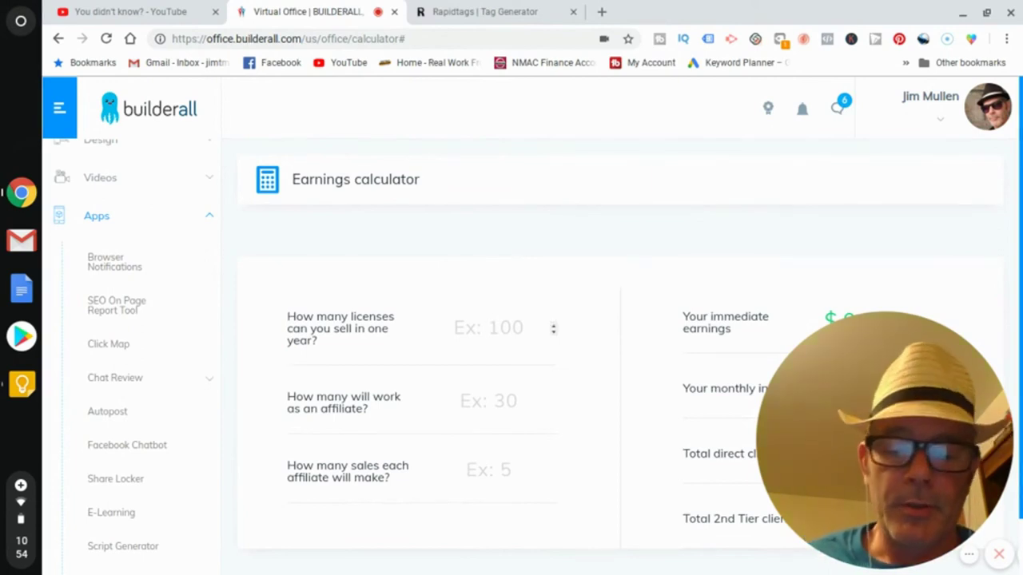
text(52)
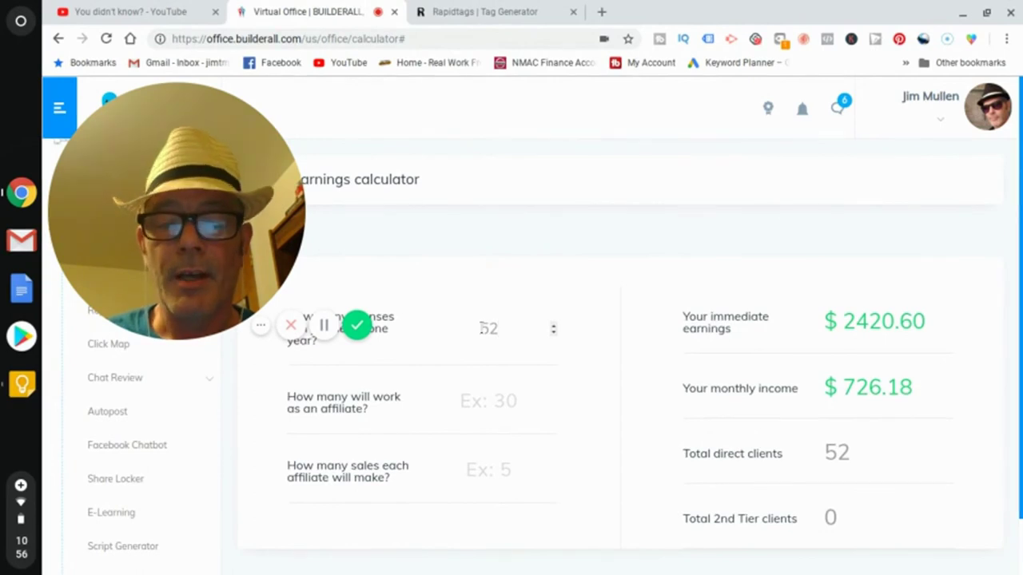
click(511, 401)
text(24)
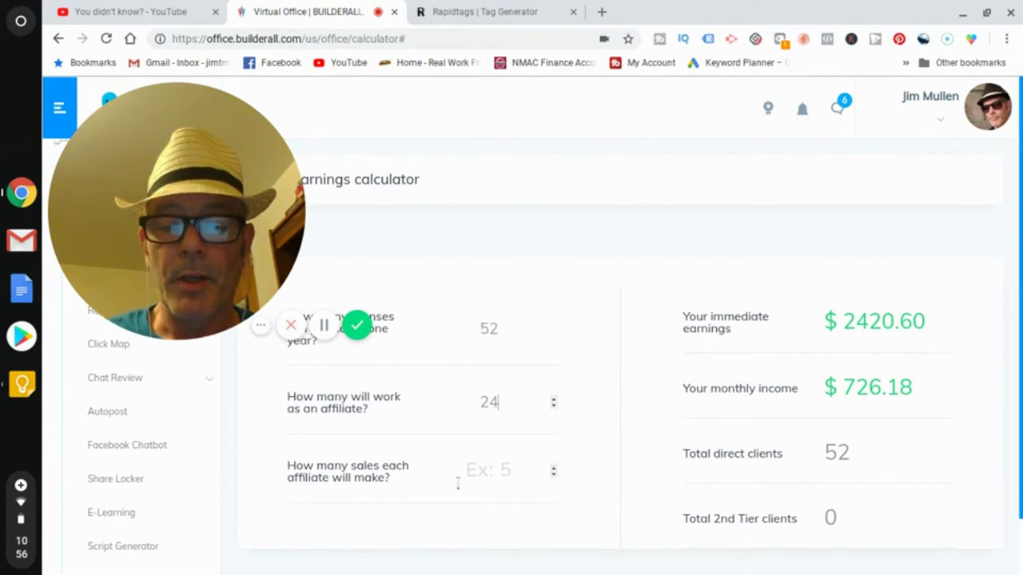
click(504, 470)
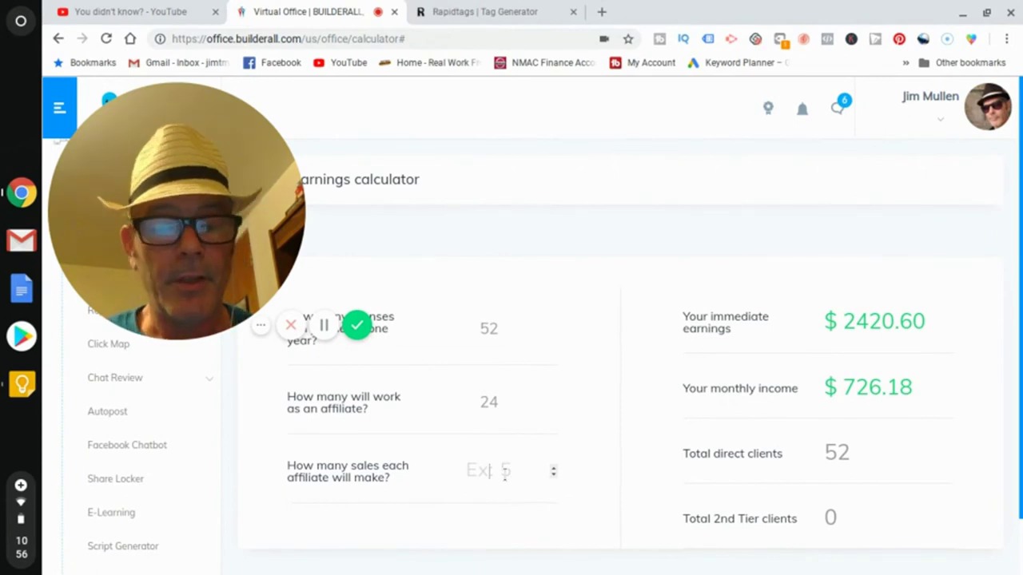
text(12)
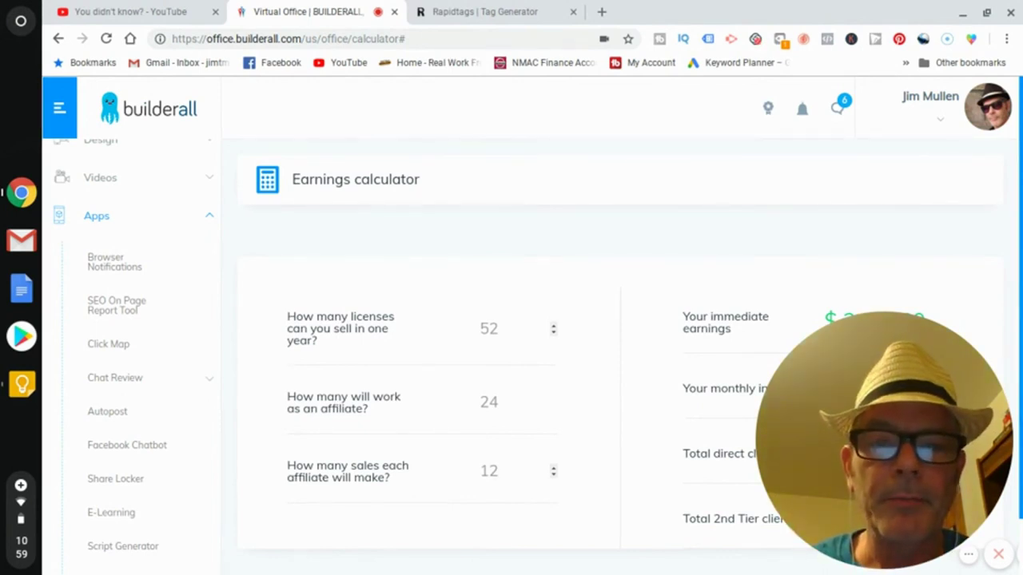
drag(884, 440, 496, 211)
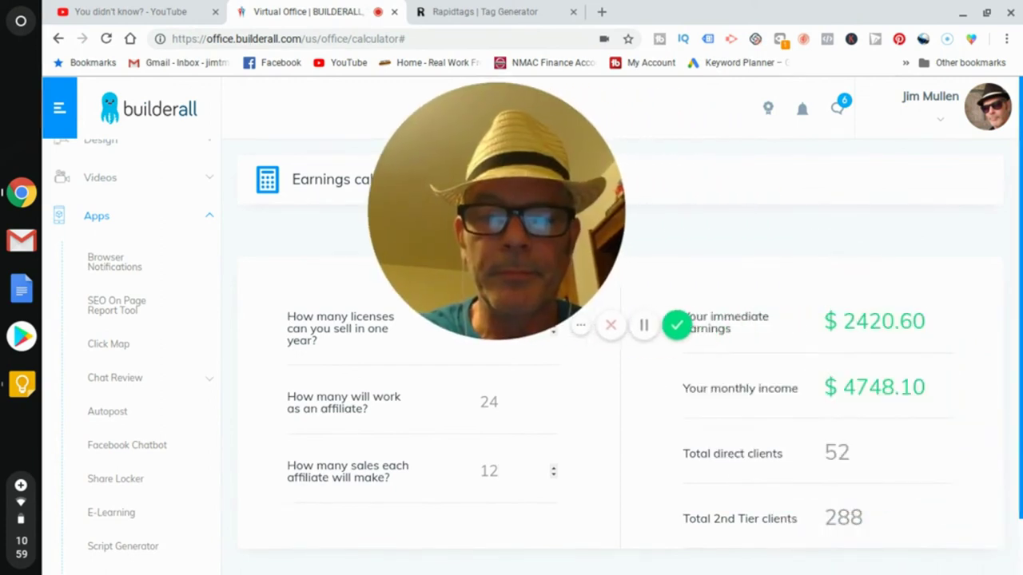